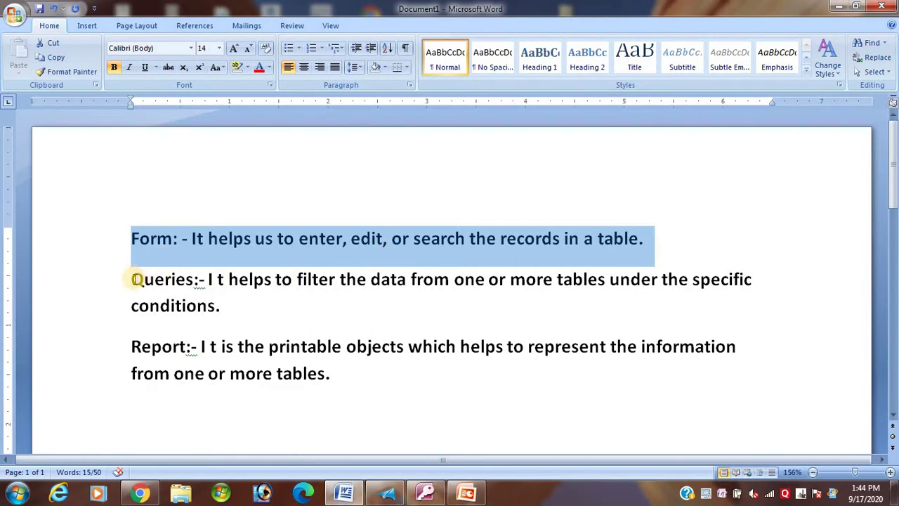
Highlight the Queries definition paragraph in the document.
drag(132, 279, 302, 303)
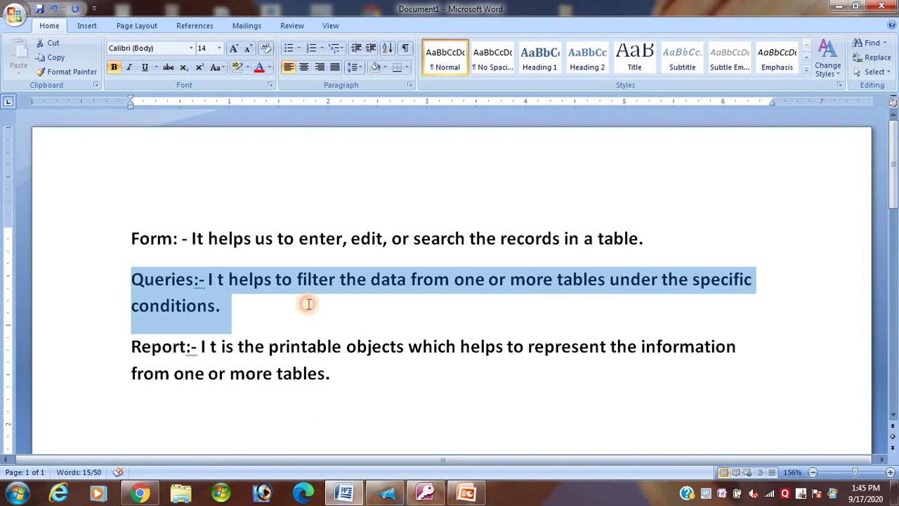
drag(133, 280, 247, 302)
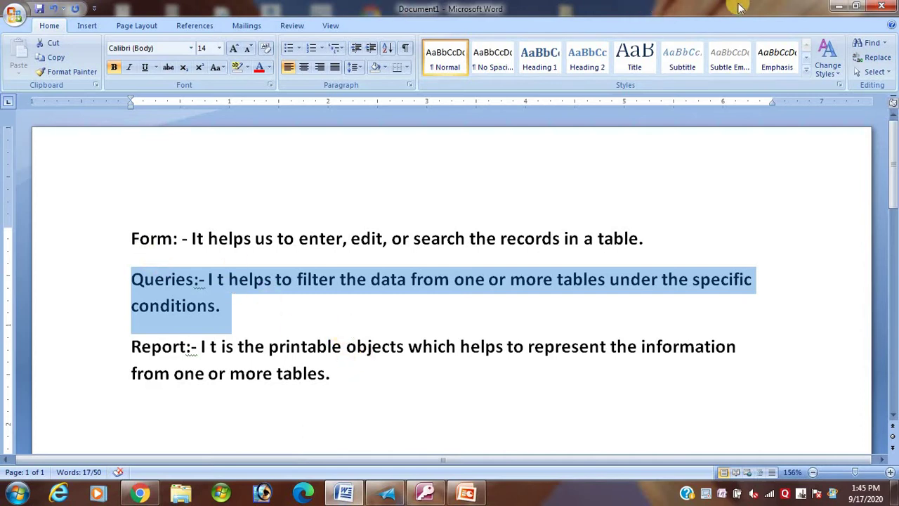
Switch to the MES STUDENT database in Microsoft Access and select Table1 among its tables.
click(838, 7)
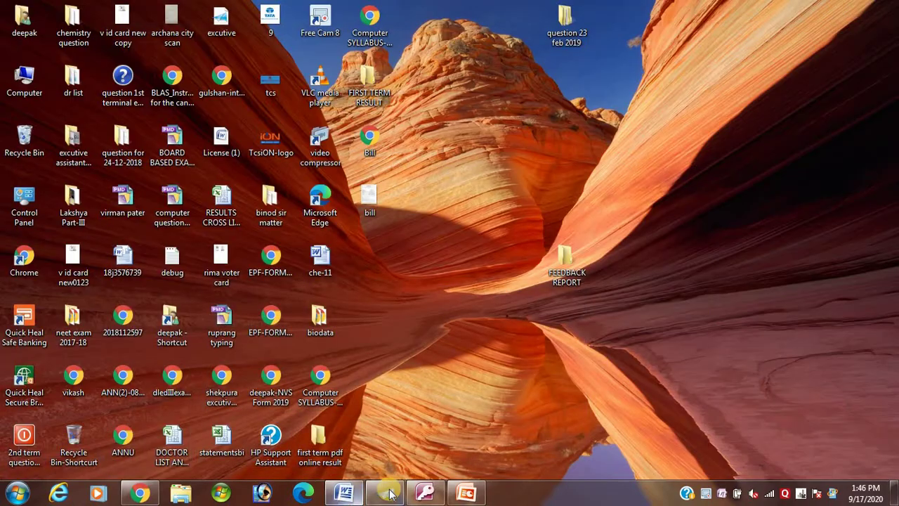
click(424, 492)
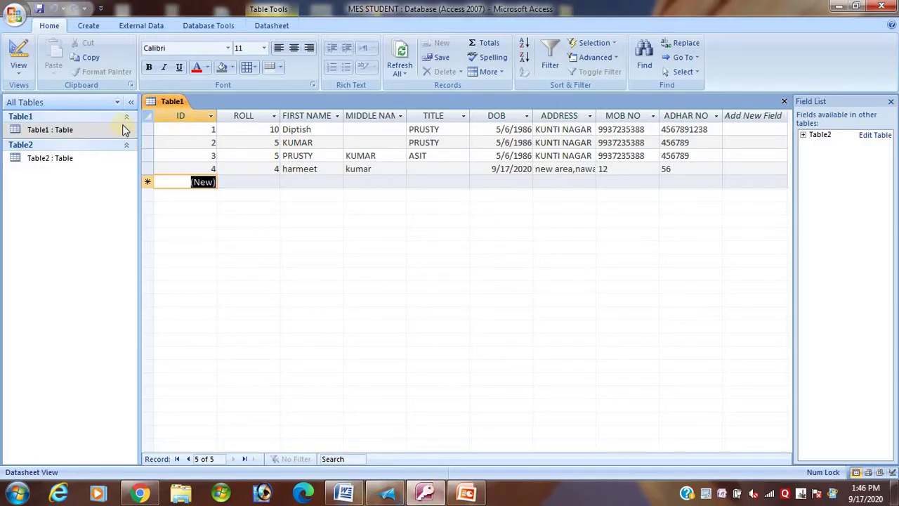
click(73, 128)
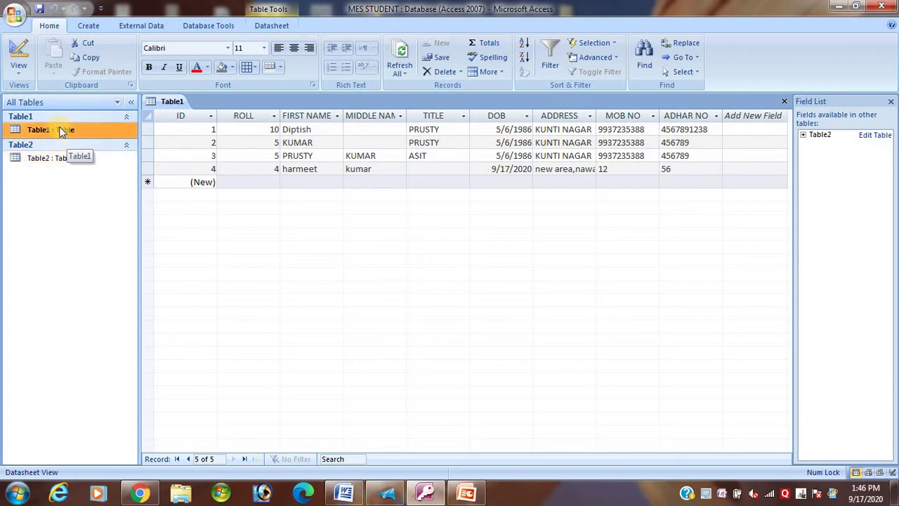
click(62, 132)
click(60, 134)
click(52, 158)
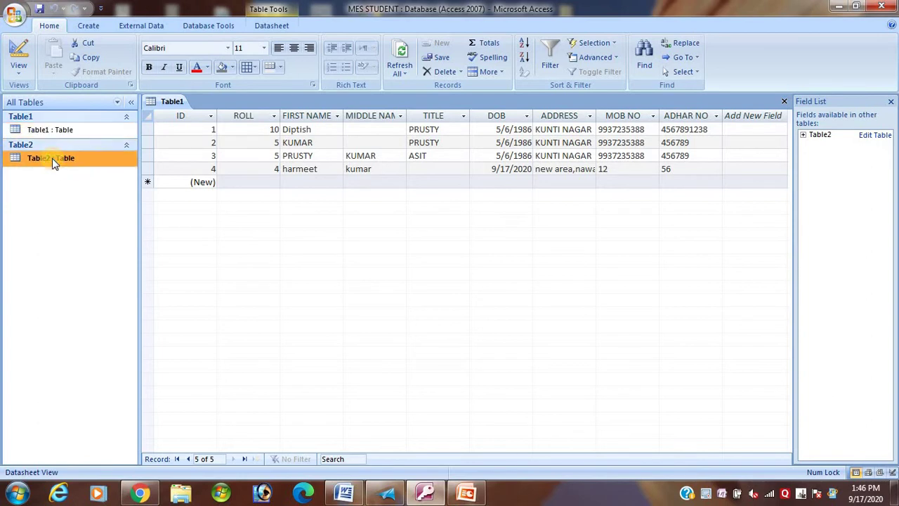
click(49, 133)
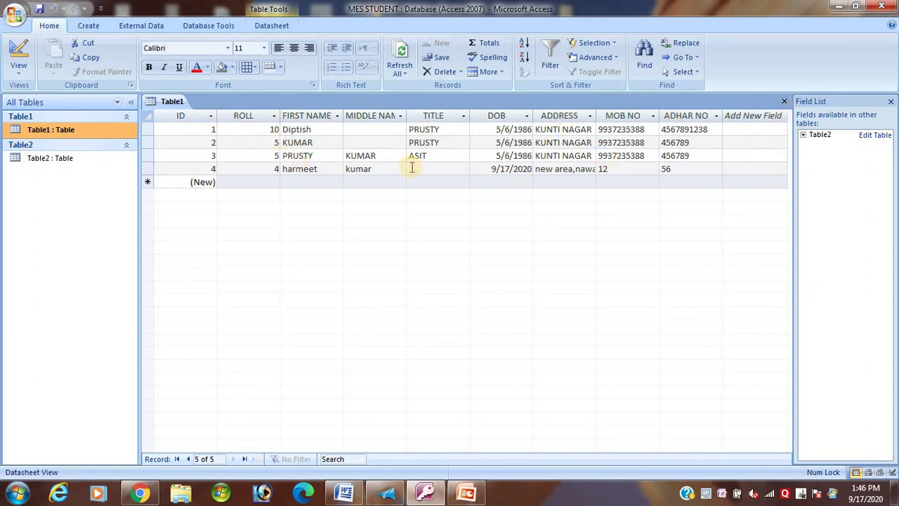
Create a basic form from Table1 and keep the form in front of the table.
click(88, 26)
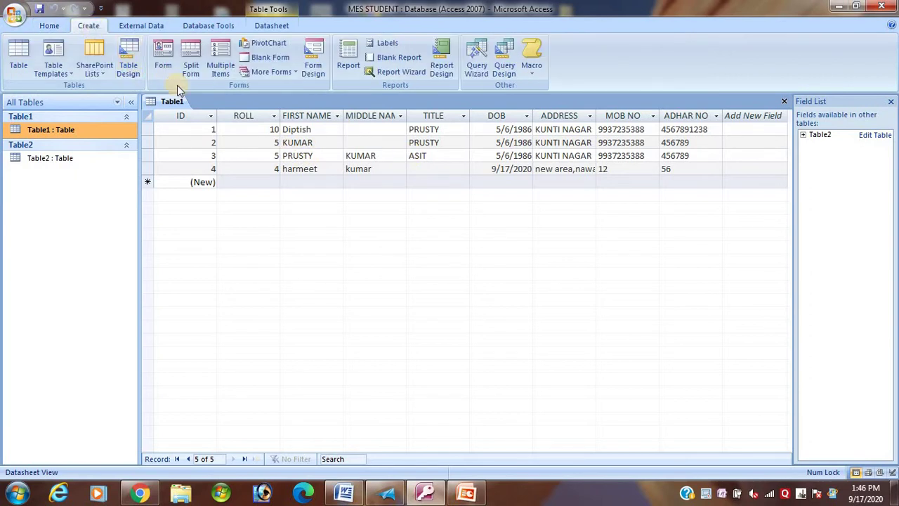
click(162, 62)
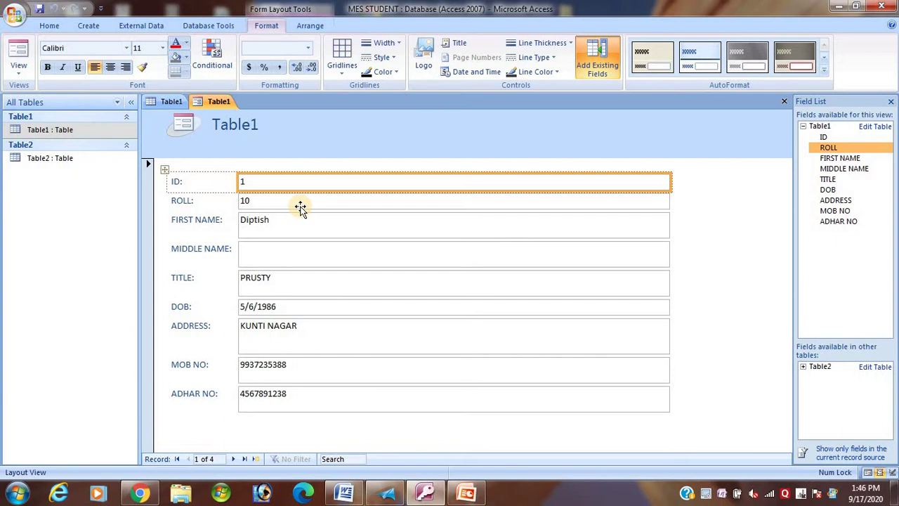
click(165, 103)
click(218, 101)
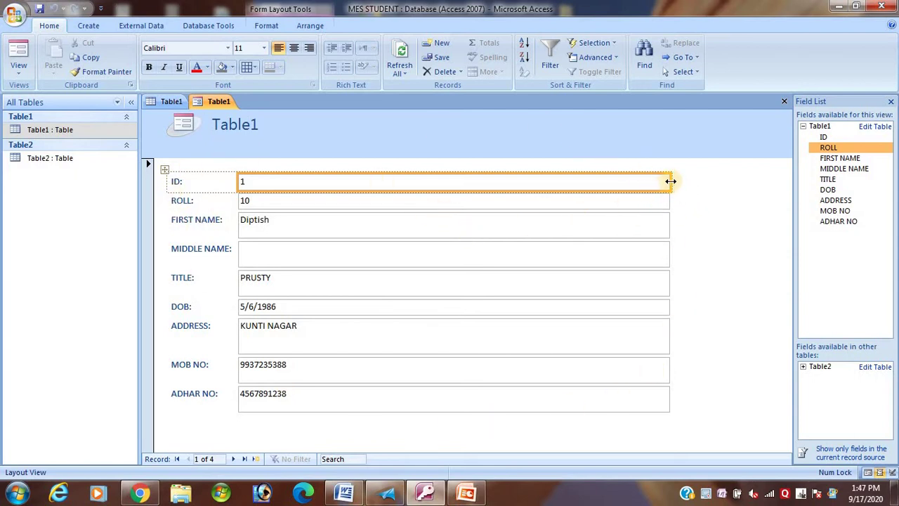
Narrow the form's column of field boxes to just fit their entries, and switch the form to Form View.
drag(670, 181, 671, 182)
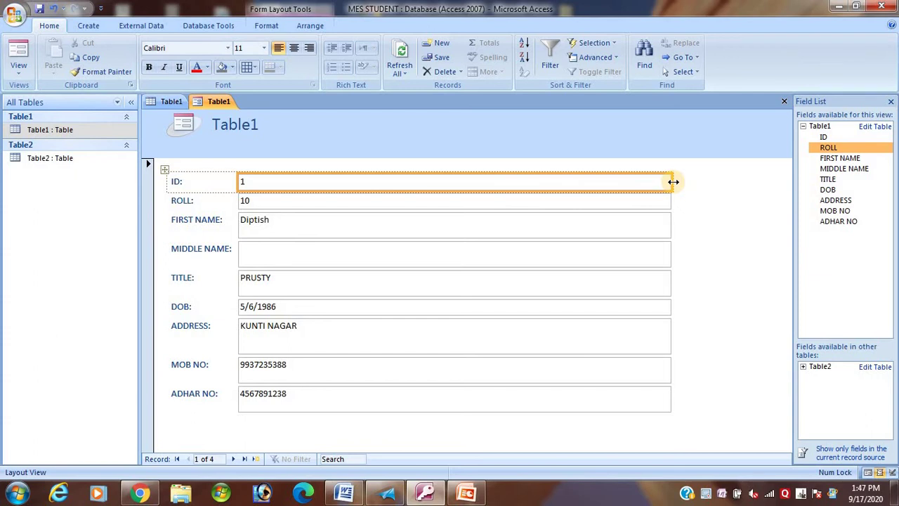
drag(672, 182, 299, 201)
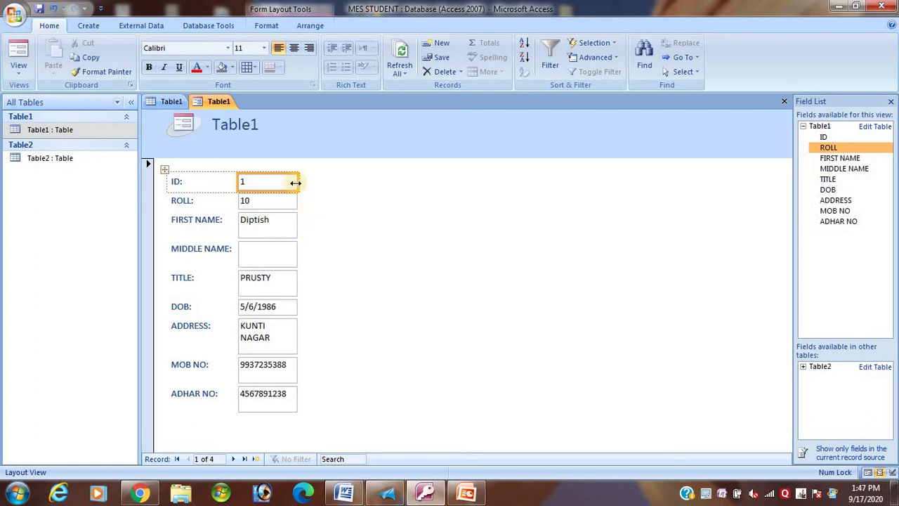
click(19, 74)
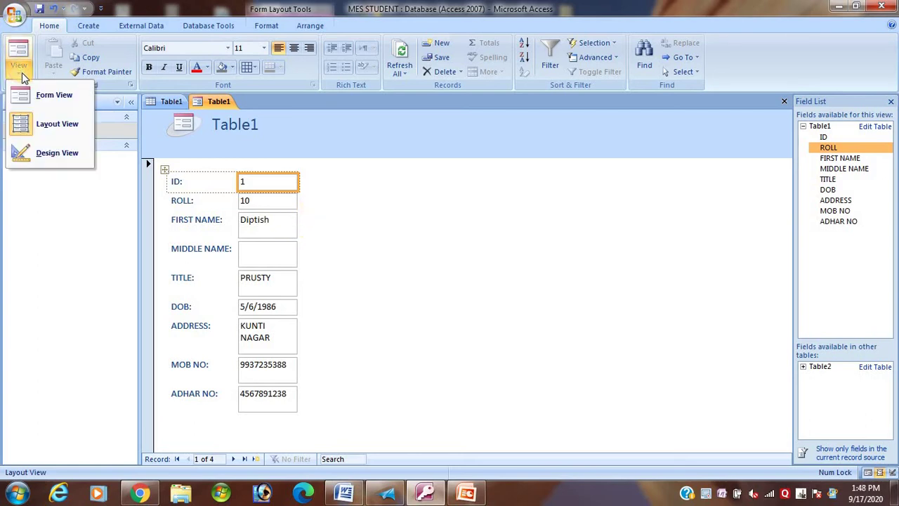
click(44, 96)
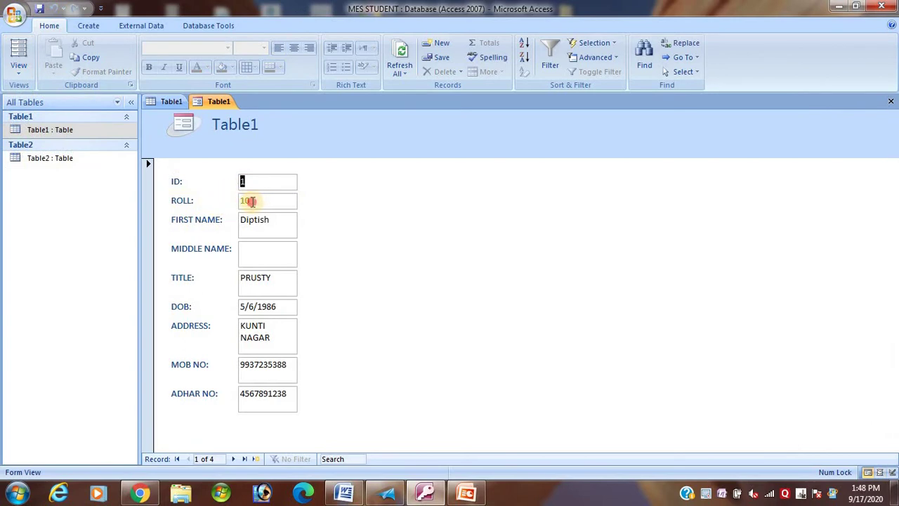
In the form's first record, set the roll to 100 and replace the student's first name.
click(252, 201)
key(BackSpace)
key(BackSpace)
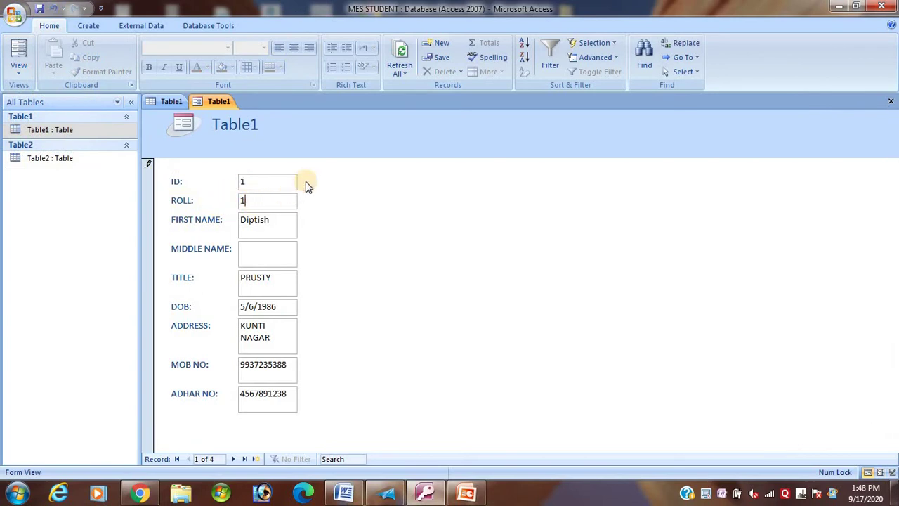
text(100)
click(281, 217)
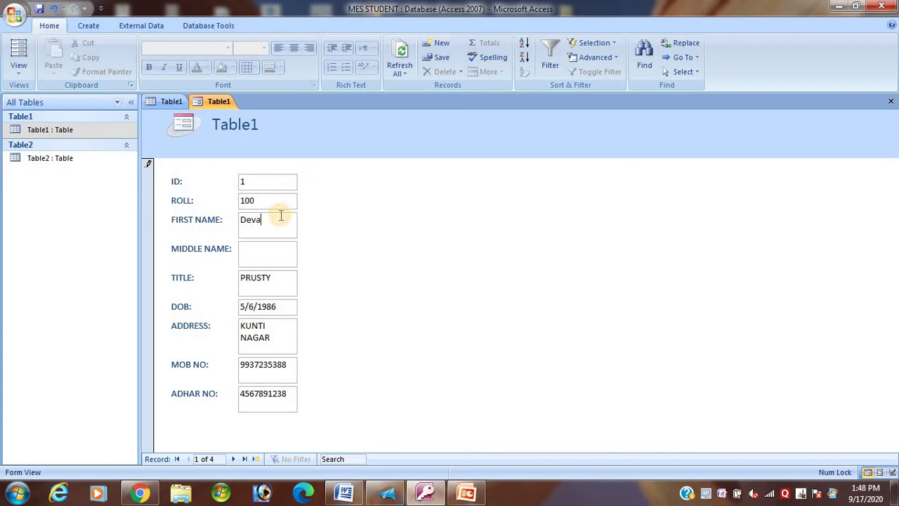
text(Devansh)
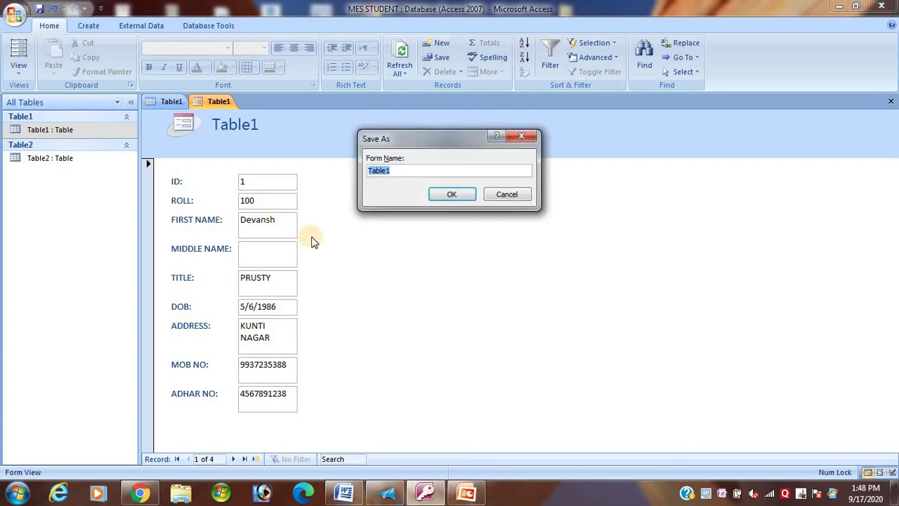
Save the form as form1.
text(form1)
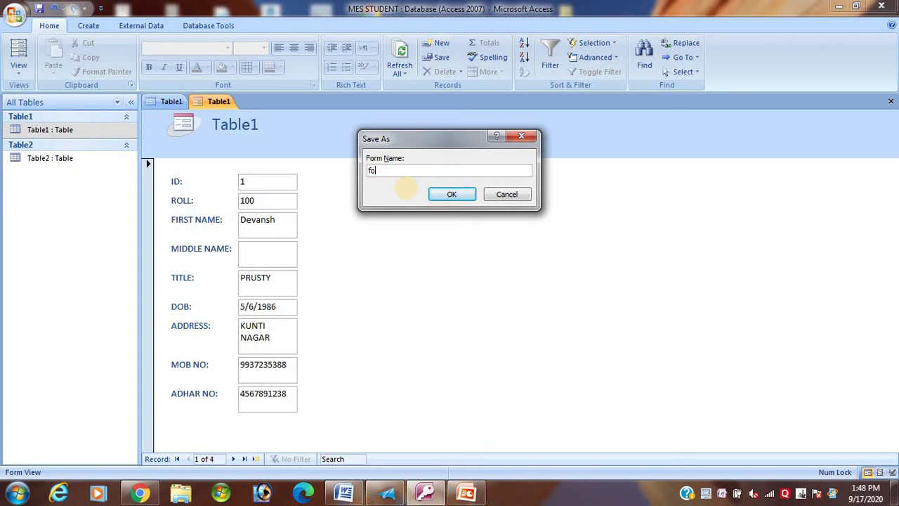
click(451, 195)
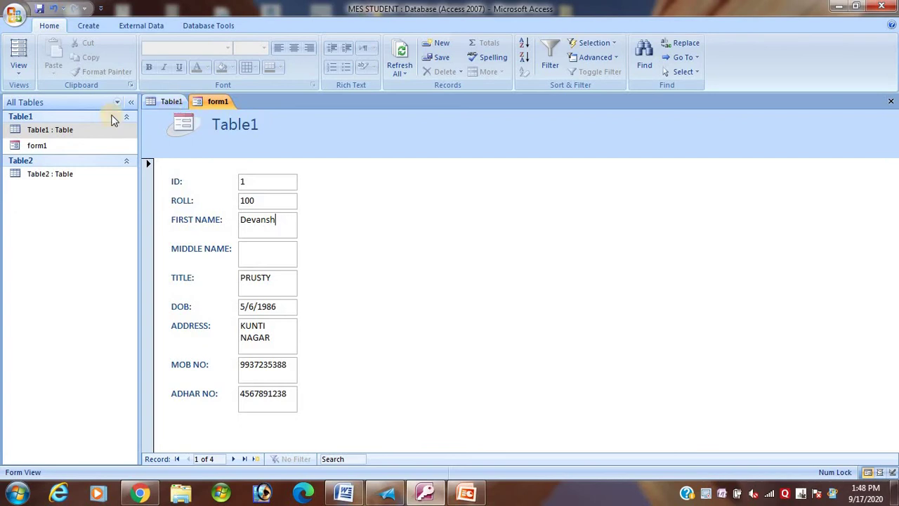
Open Table1's datasheet and set the roll of the record with ID 4 to 500.
click(78, 127)
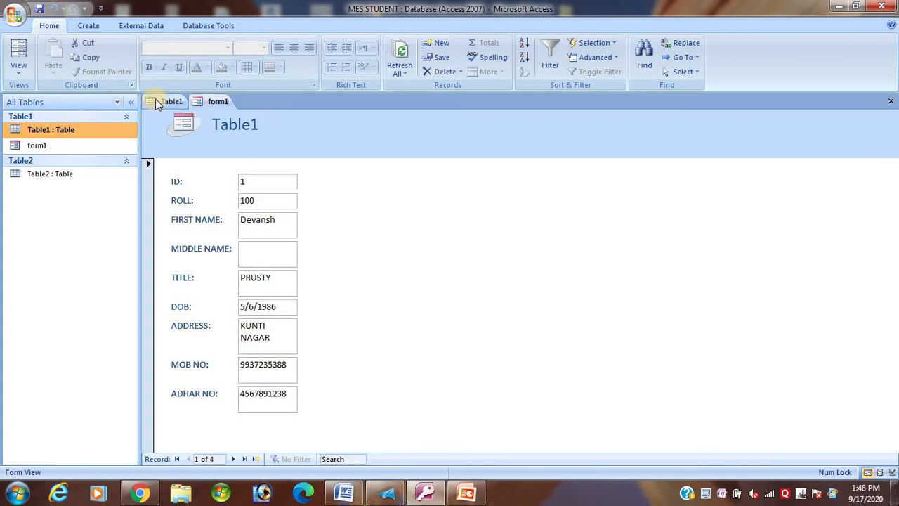
right_click(83, 133)
click(92, 137)
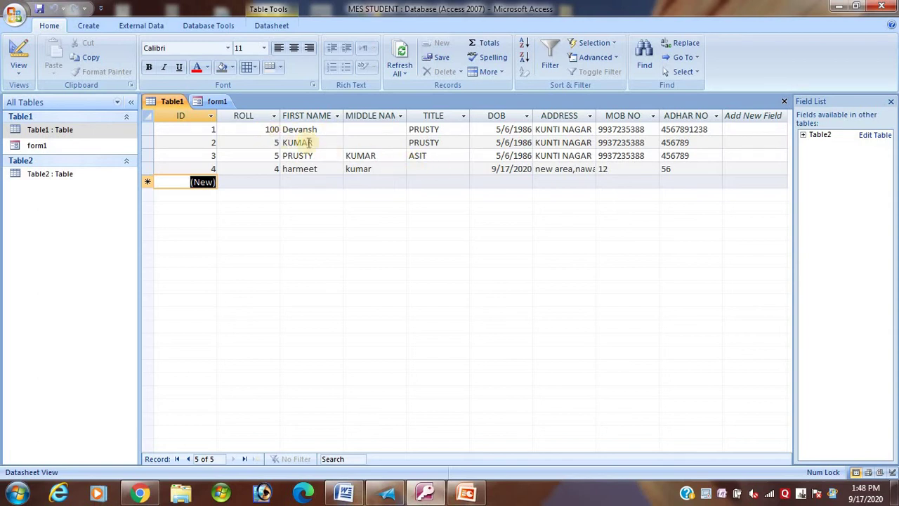
click(273, 169)
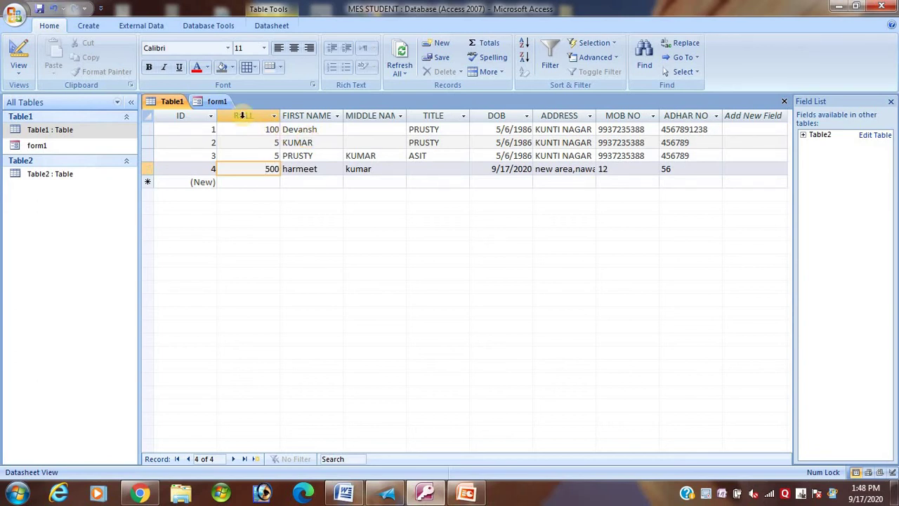
Return to form1 and step through its records to the one with ID 4.
click(217, 101)
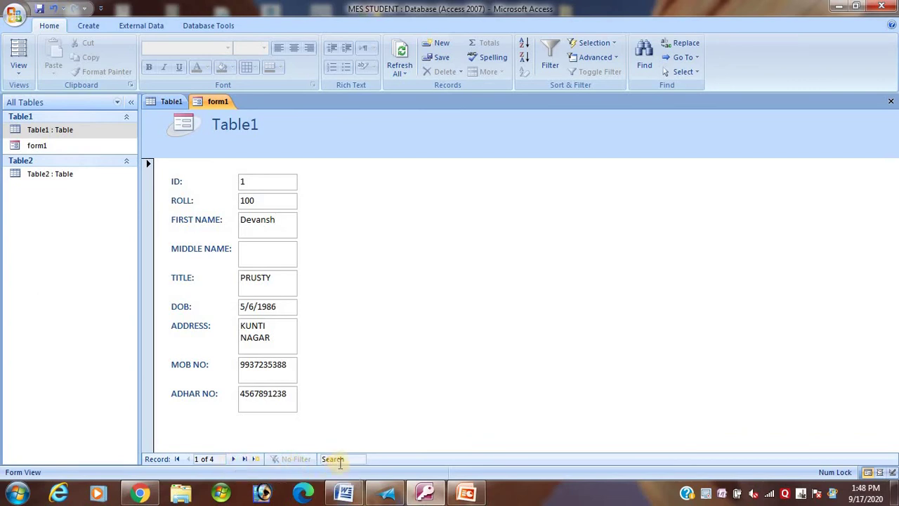
click(235, 461)
click(235, 460)
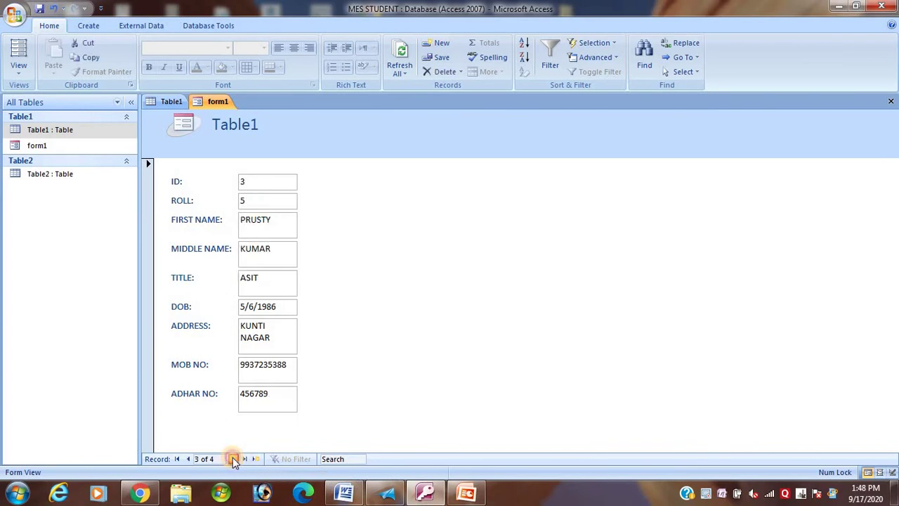
click(235, 460)
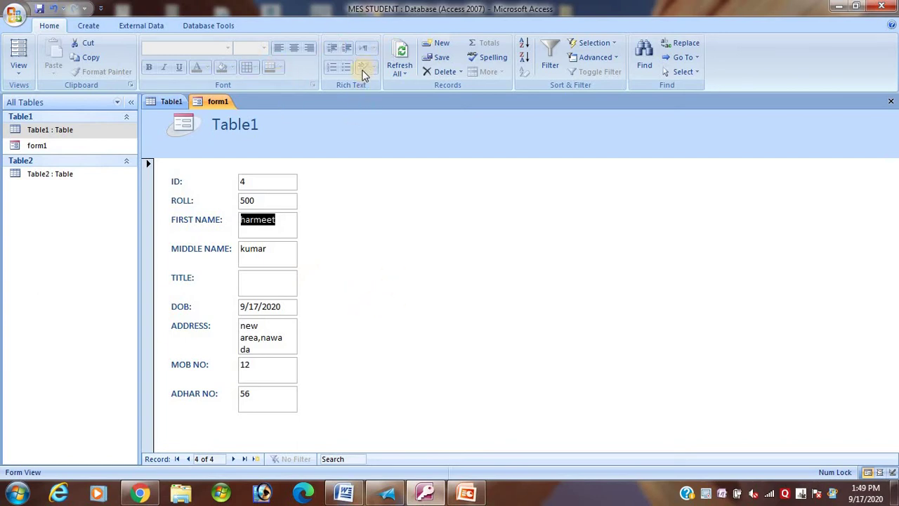
Add a new record in form1 with roll 6, filling in first name, middle name, title, address, mobile number and ADHAR number, and save it.
click(439, 47)
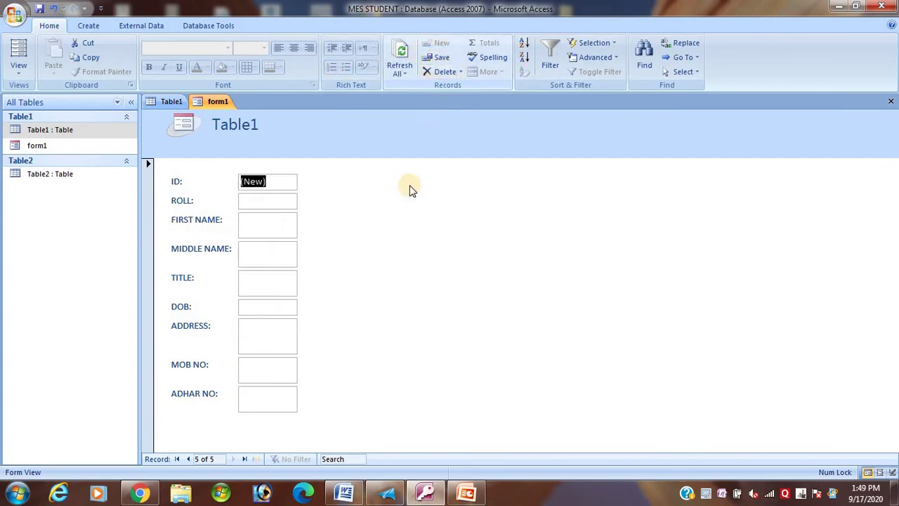
click(264, 201)
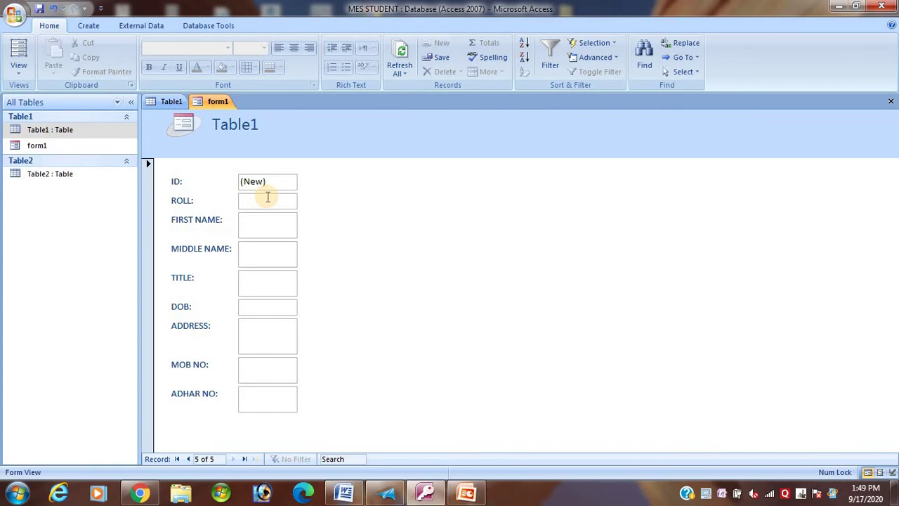
text(6)
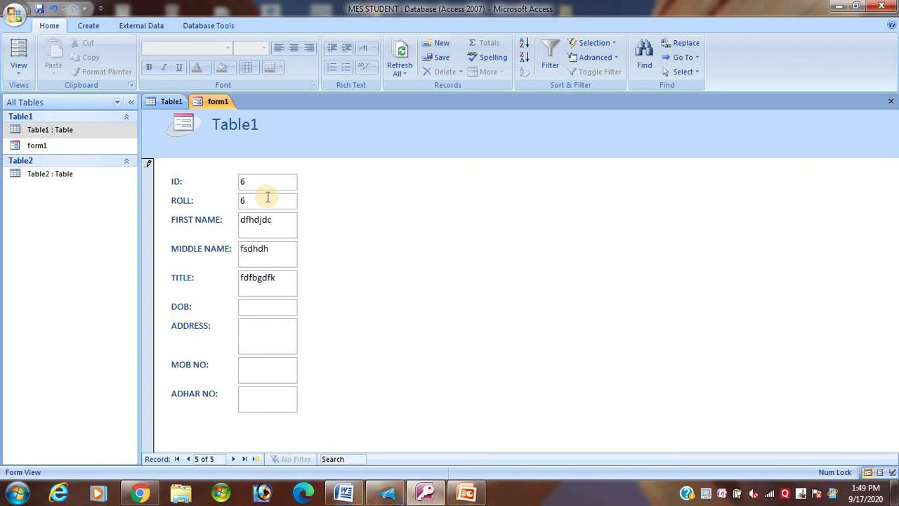
key(Tab)
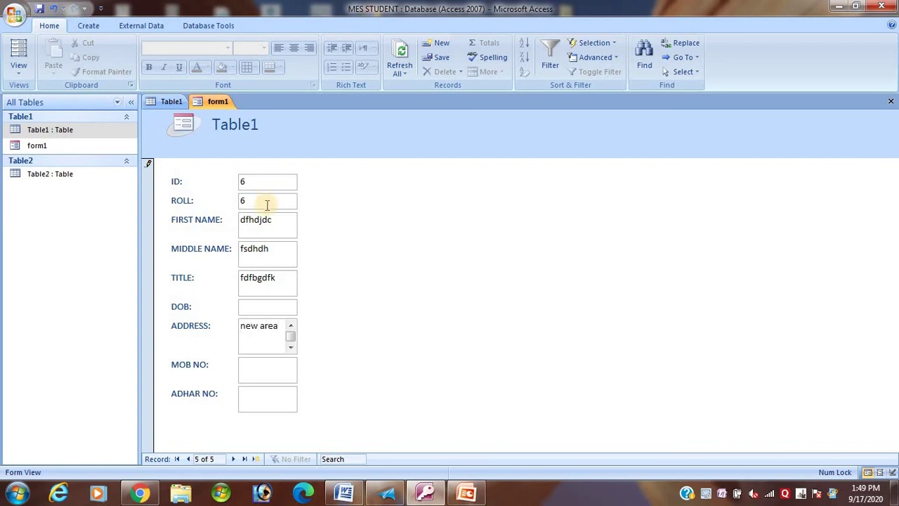
click(257, 362)
text(4561213)
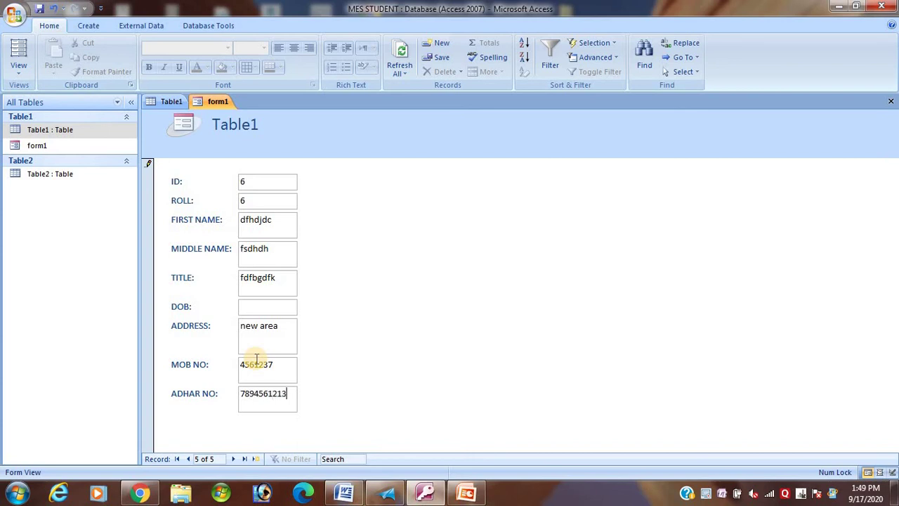
key(shift+Return)
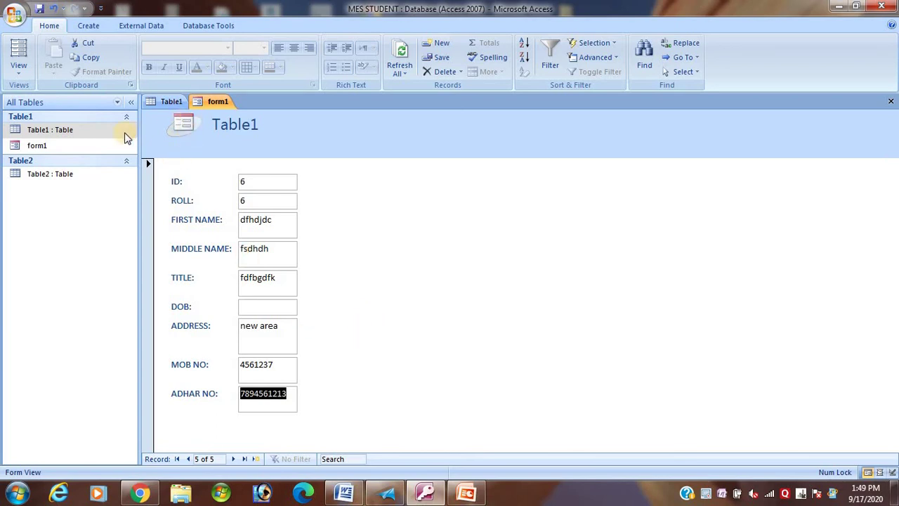
Open Table1's datasheet to check it for the record added through the form.
click(88, 133)
right_click(90, 135)
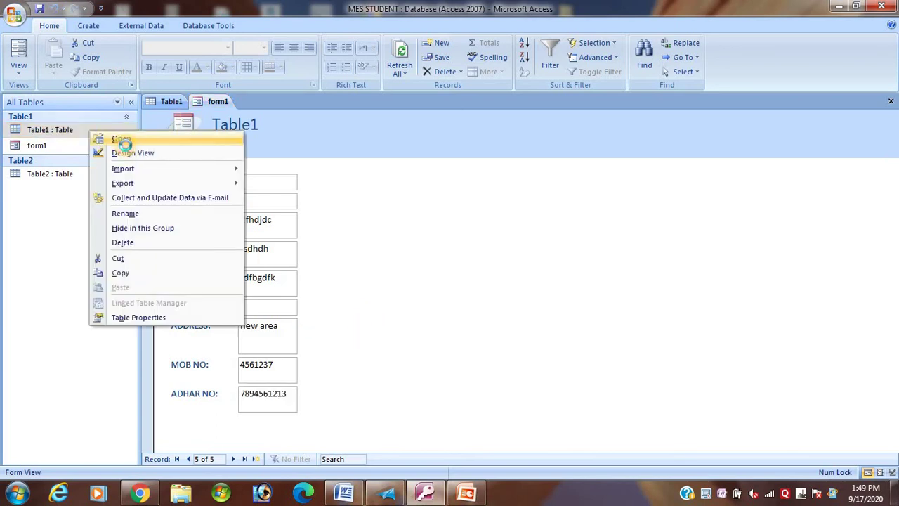
click(67, 138)
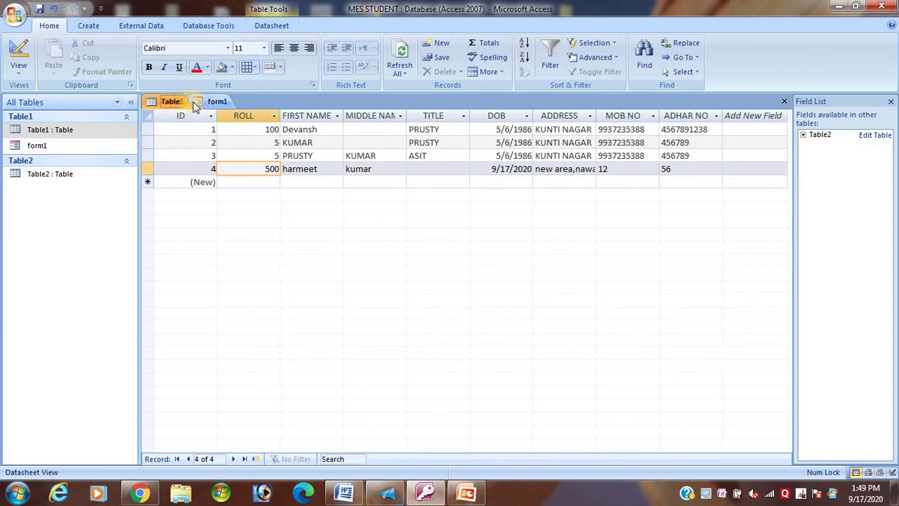
Return to form1, remove the trailing digits from the ADHAR number of the record with ID 6, and save the record.
click(217, 102)
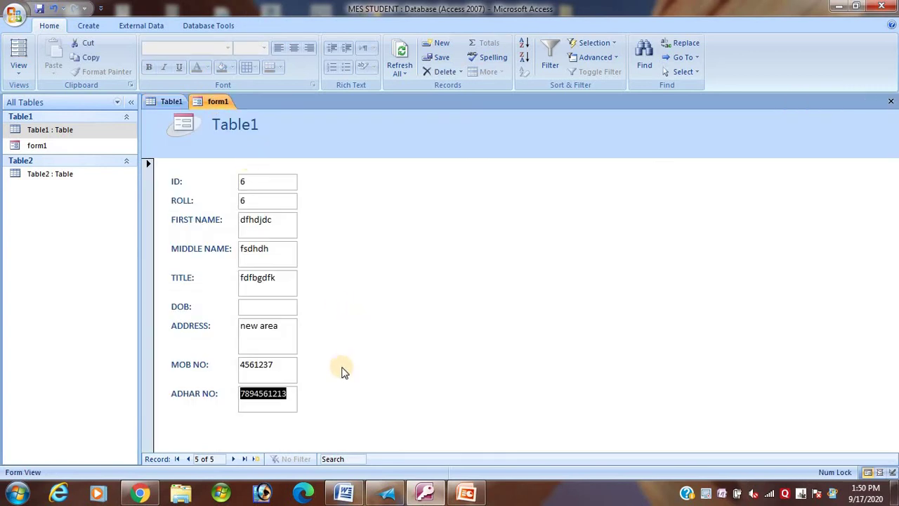
click(293, 393)
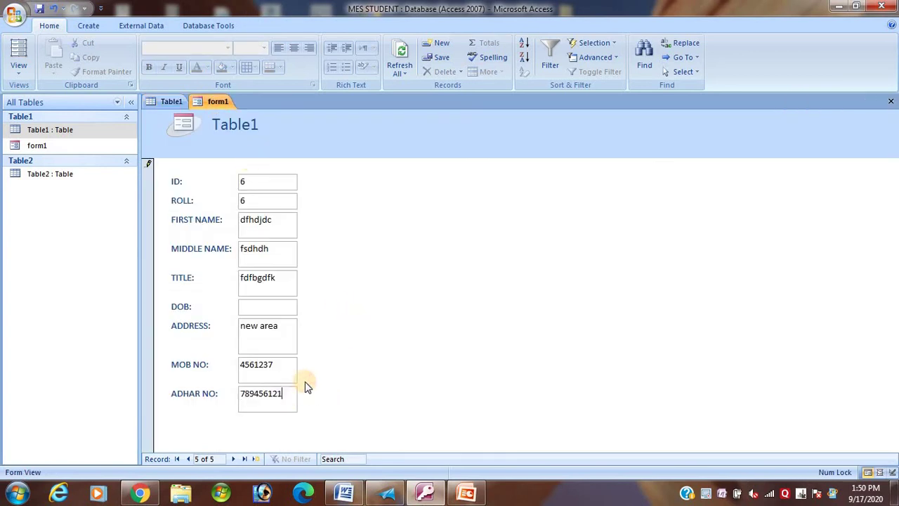
key(BackSpace)
key(BackSpace)
key(shift+Return)
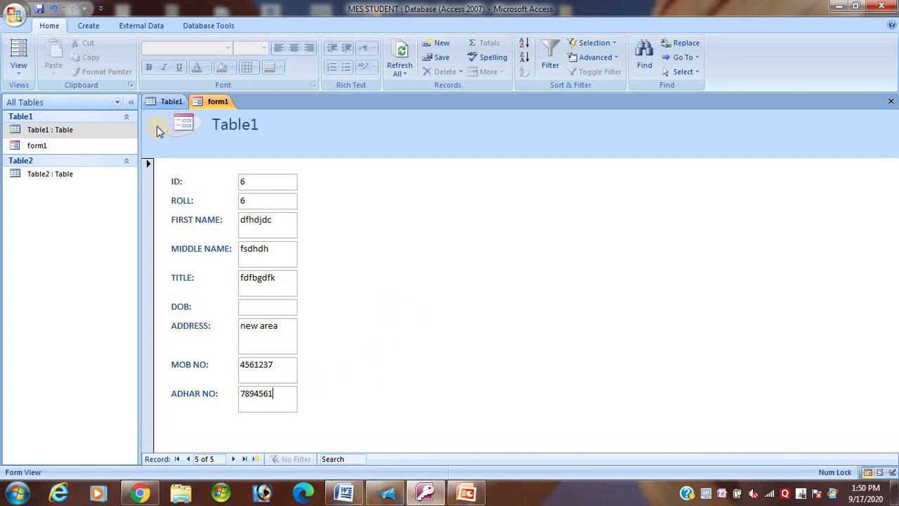
Check Table1's open datasheet for the record with ID 6, moving across the fields of the last listed record, and return to form1.
click(172, 102)
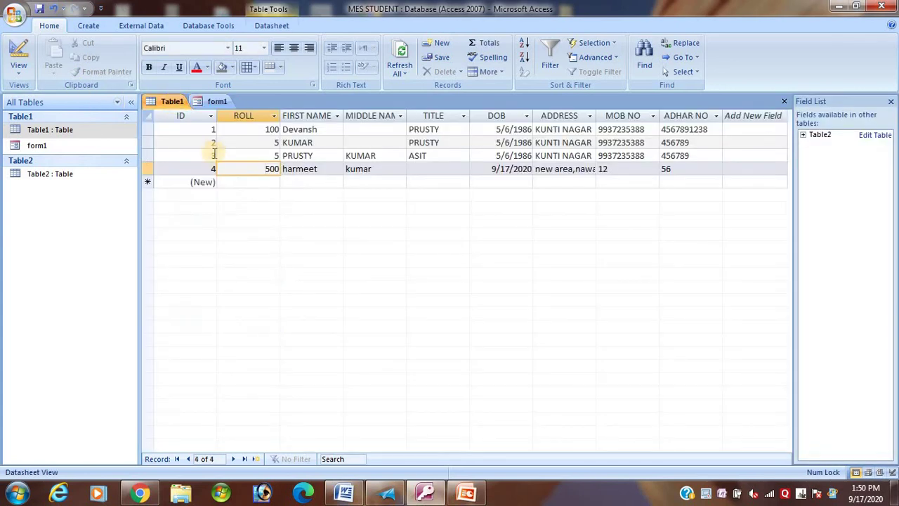
key(Tab)
key(Tab)
key(Tab)
key(Tab)
key(Tab)
key(Tab)
key(Tab)
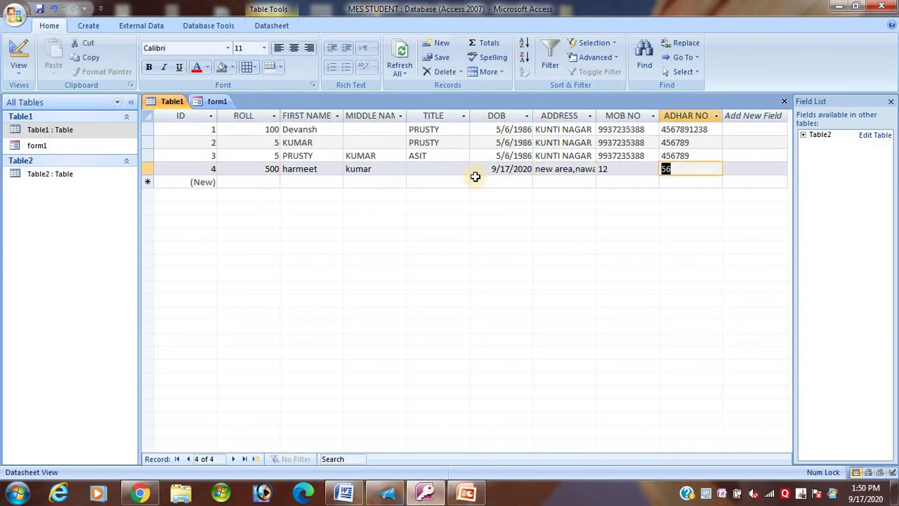
click(383, 183)
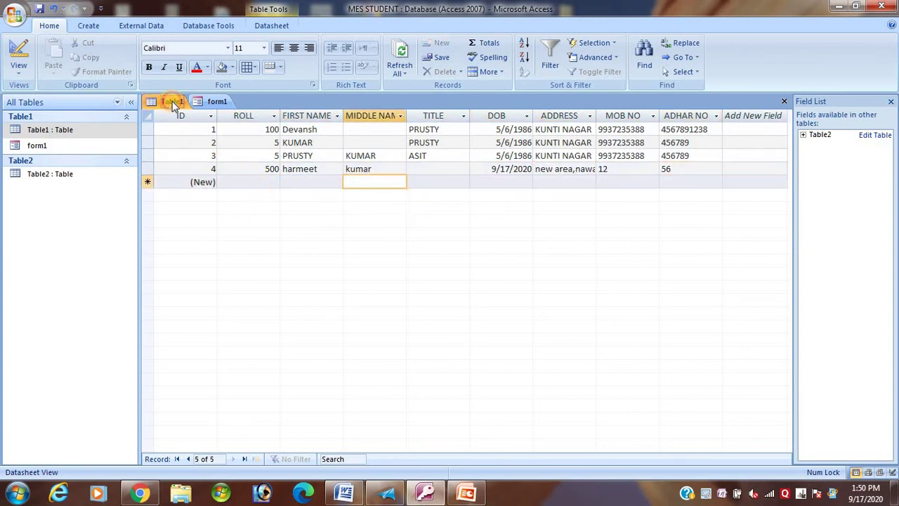
click(214, 102)
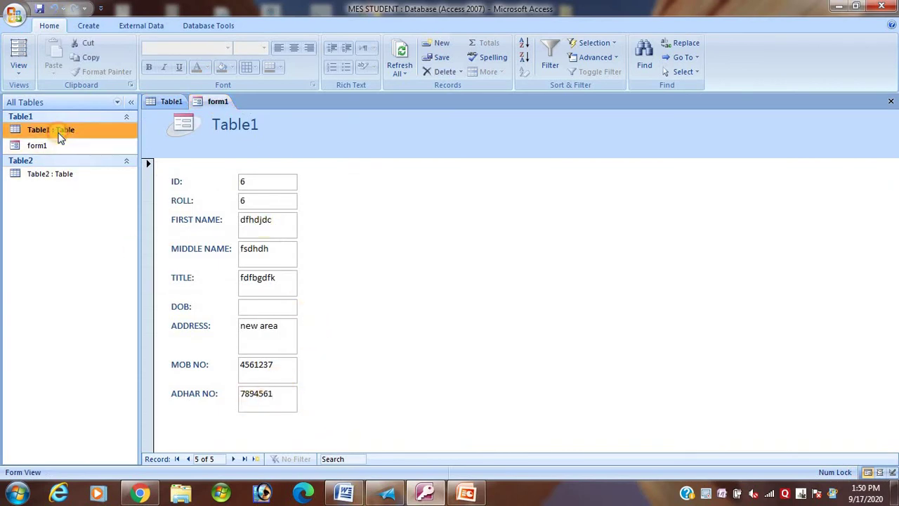
Close Table1's datasheet, save the current form1 record, and reopen Table1 to check for the added record.
right_click(171, 105)
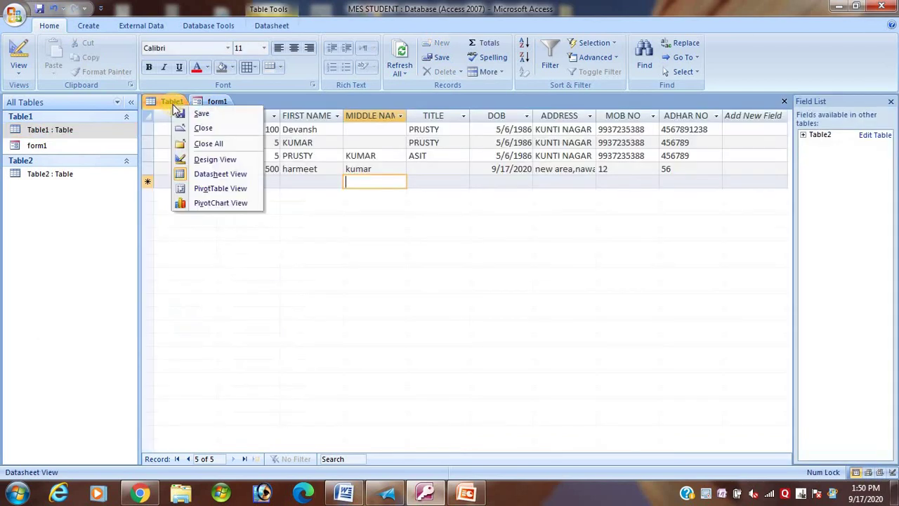
click(203, 130)
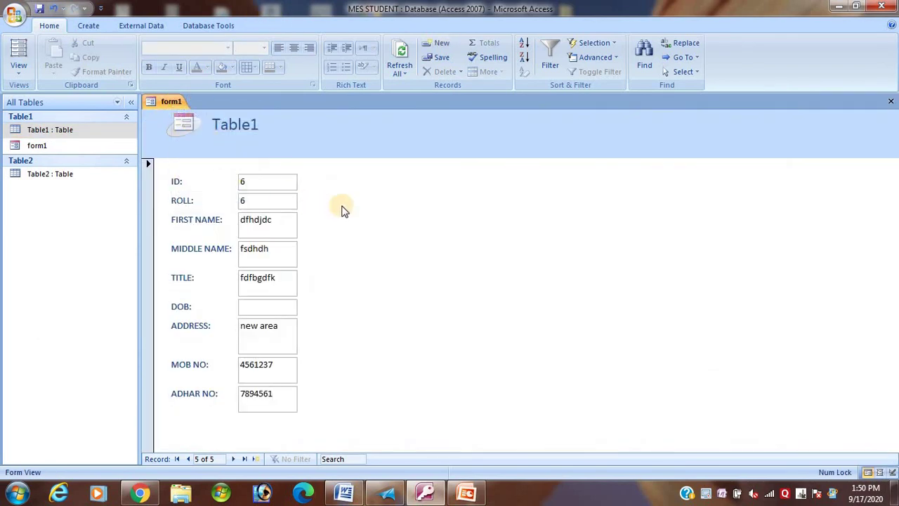
click(443, 58)
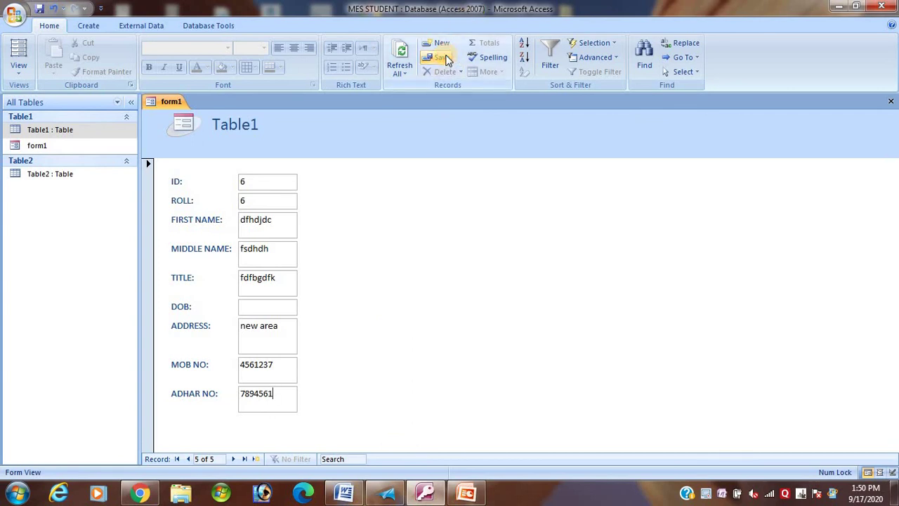
click(43, 146)
click(59, 134)
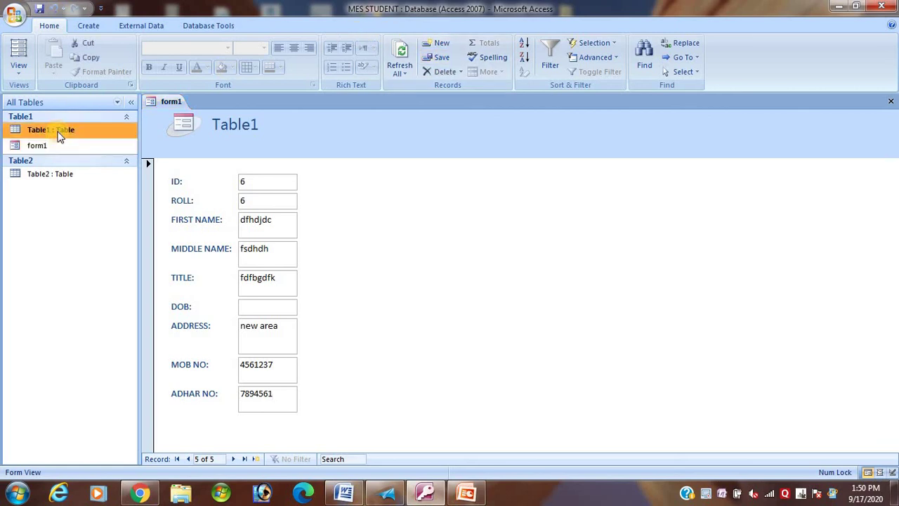
right_click(61, 134)
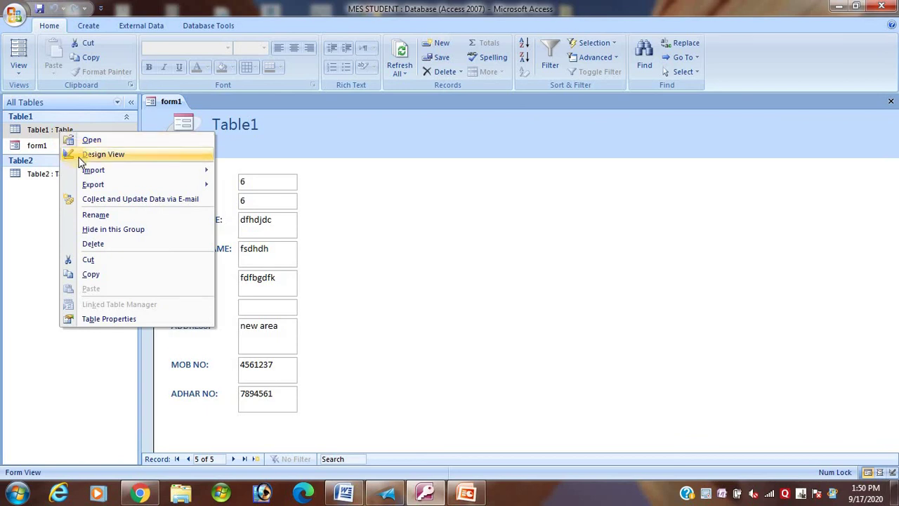
click(97, 140)
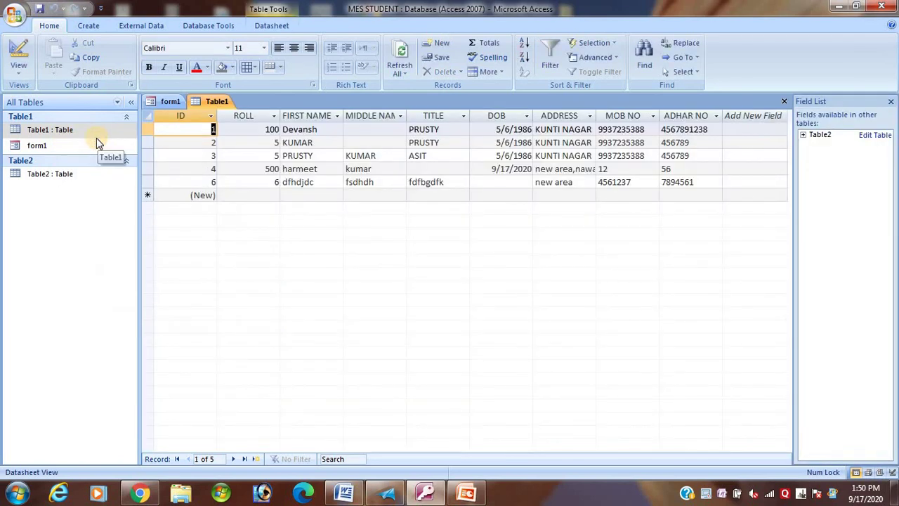
Add a new record in form1 with roll 98, filling in first name, middle name, mobile number and ADHAR number, and save it.
click(42, 146)
right_click(49, 145)
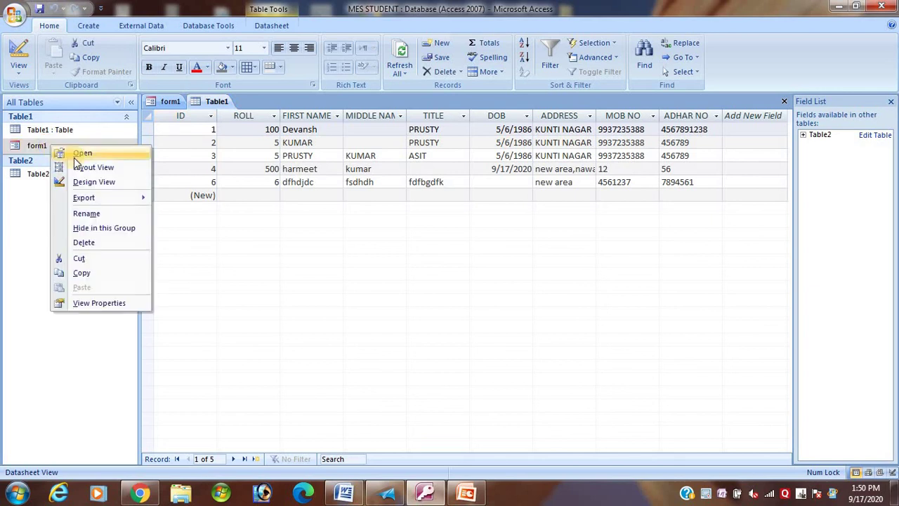
click(77, 154)
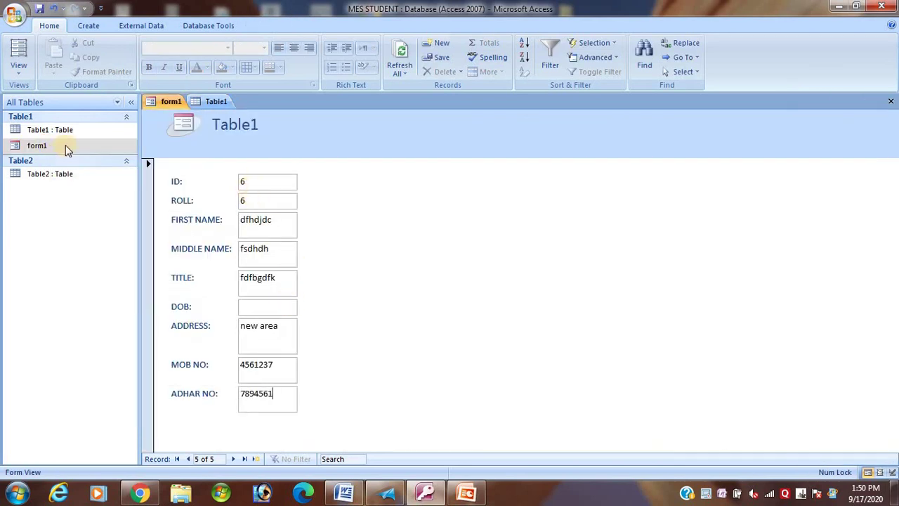
click(439, 44)
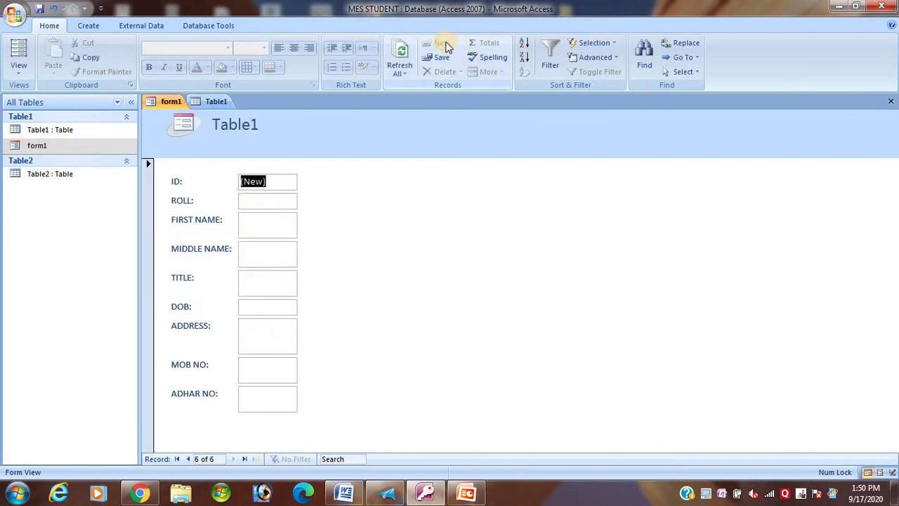
click(271, 201)
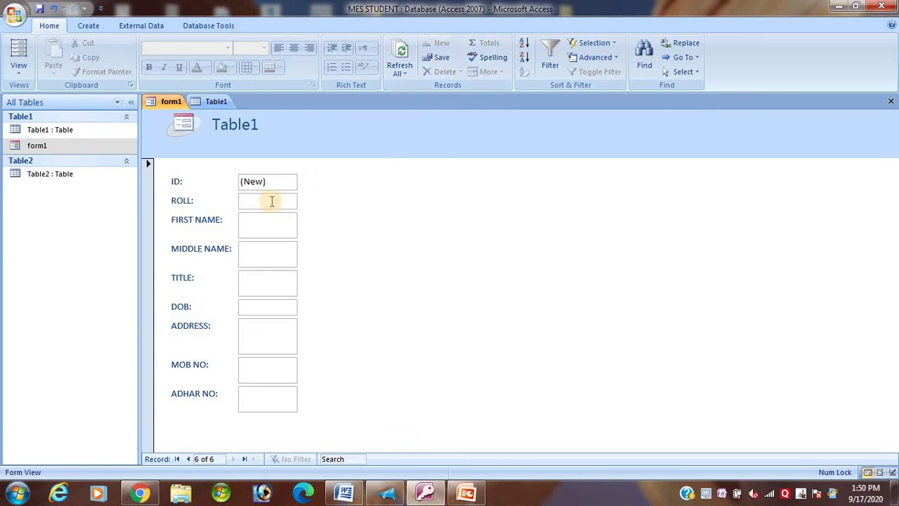
text(98)
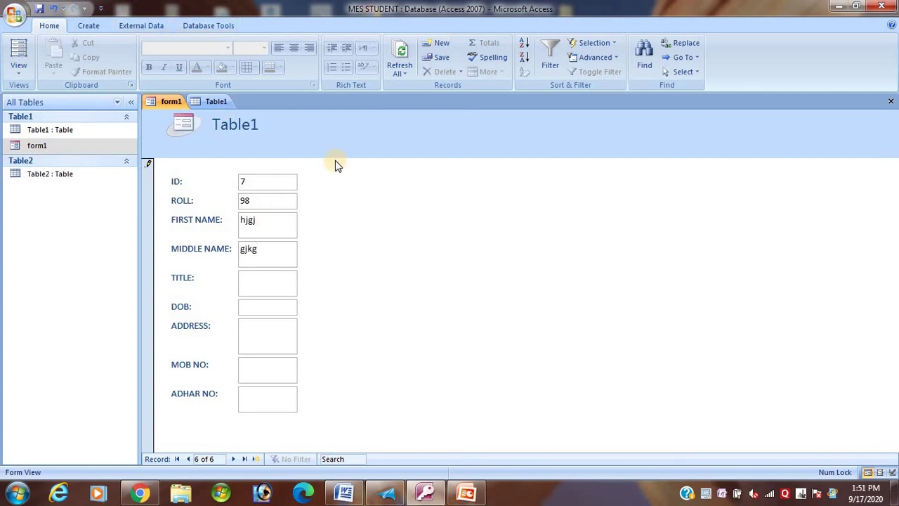
key(shift+Return)
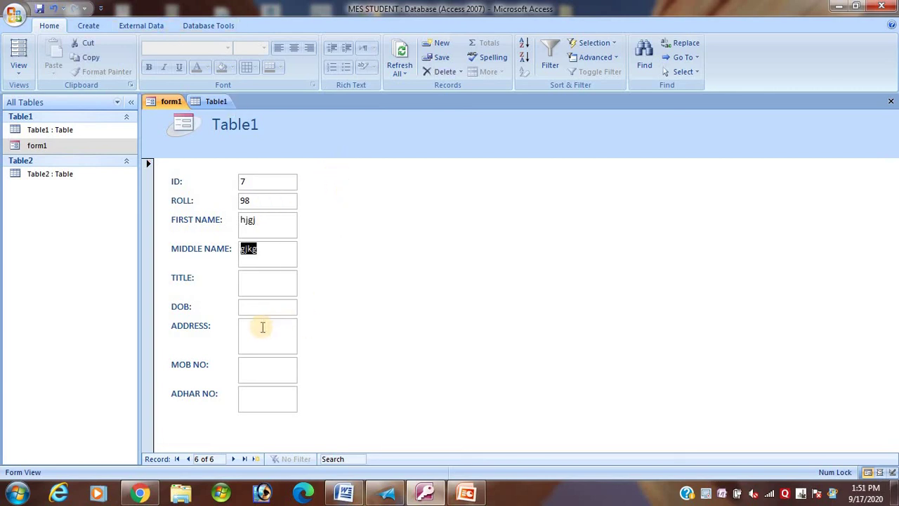
click(272, 372)
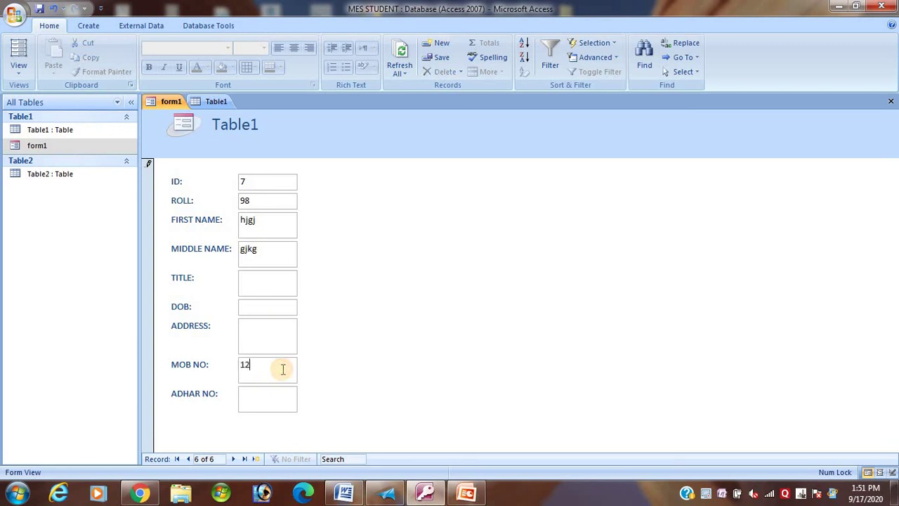
click(257, 402)
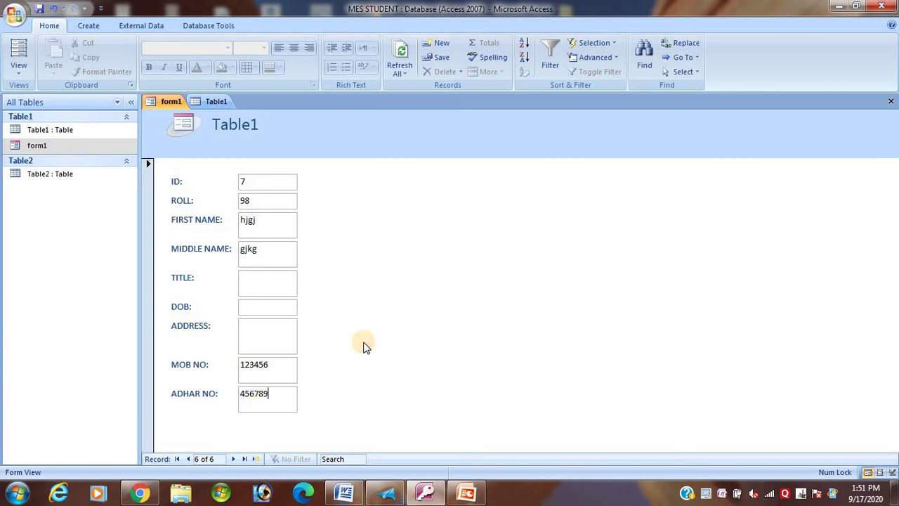
Close and reopen Table1's datasheet to check it for the record with roll 98.
click(210, 103)
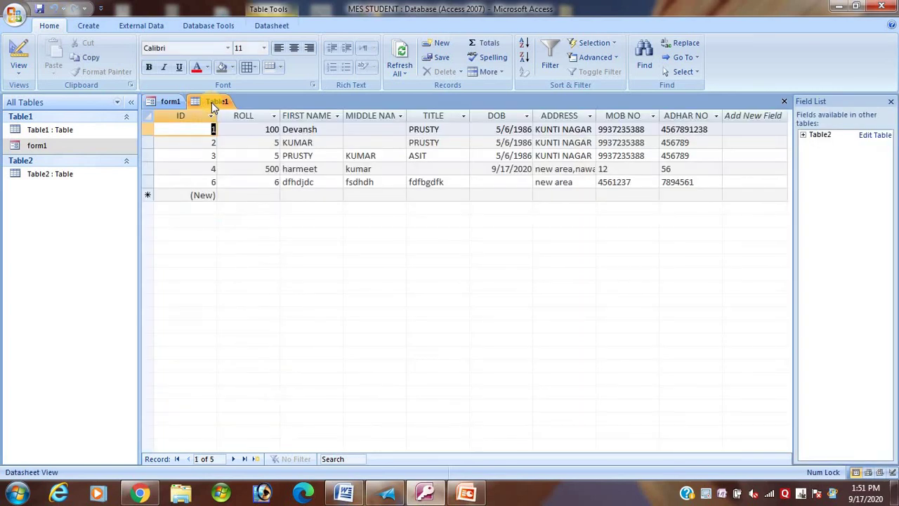
right_click(211, 102)
click(243, 129)
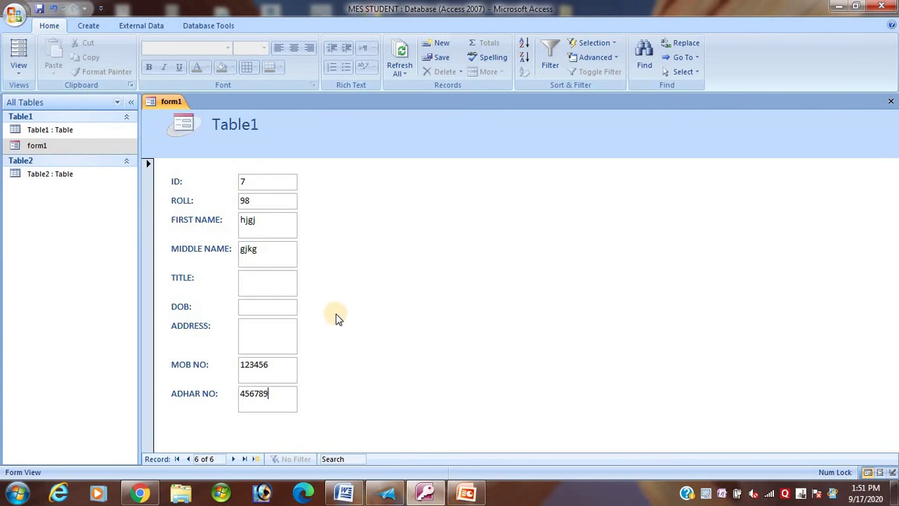
click(68, 132)
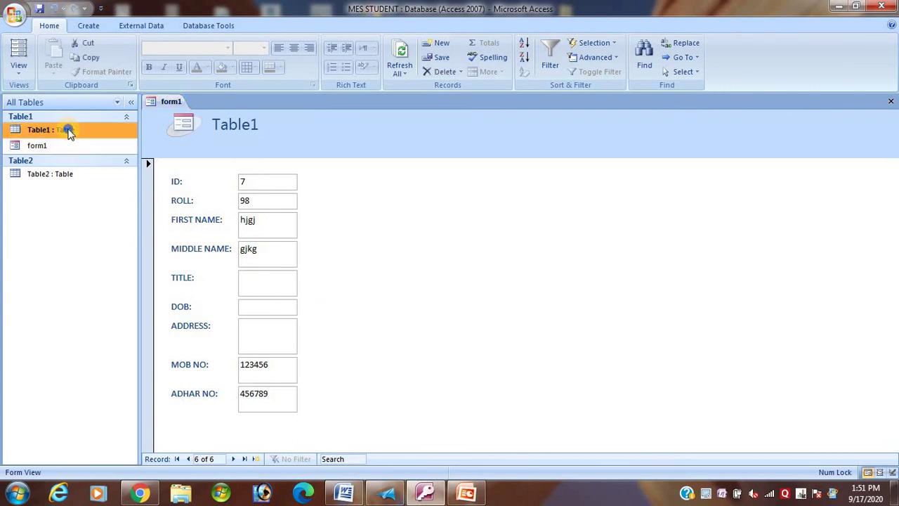
right_click(68, 131)
click(105, 138)
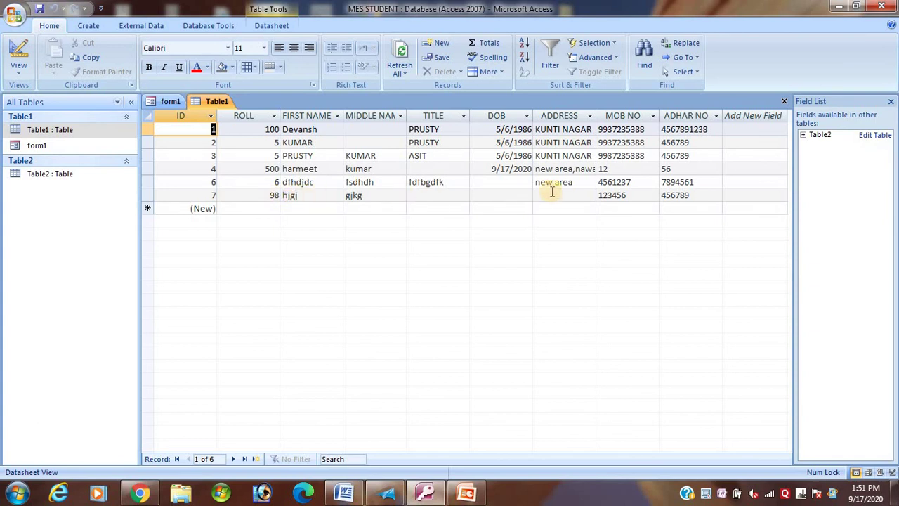
Open form1 again to view the record with roll 98.
click(41, 146)
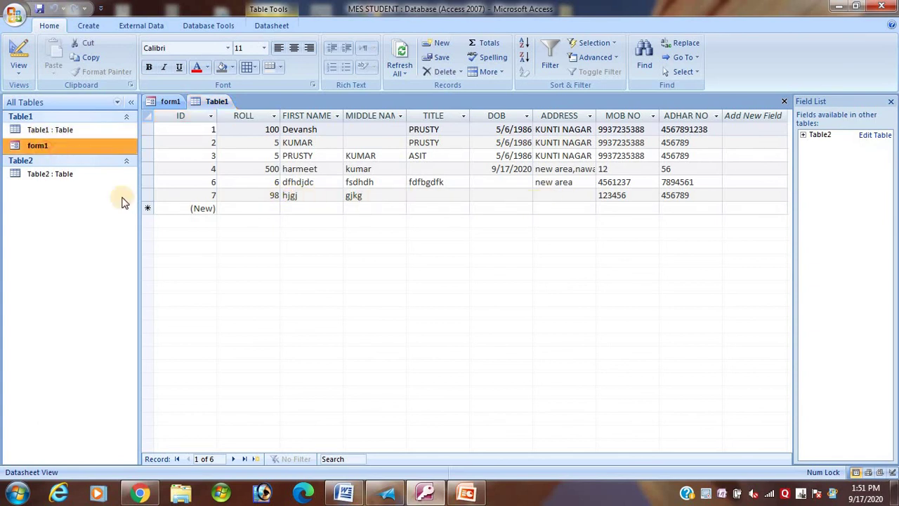
right_click(70, 148)
click(98, 150)
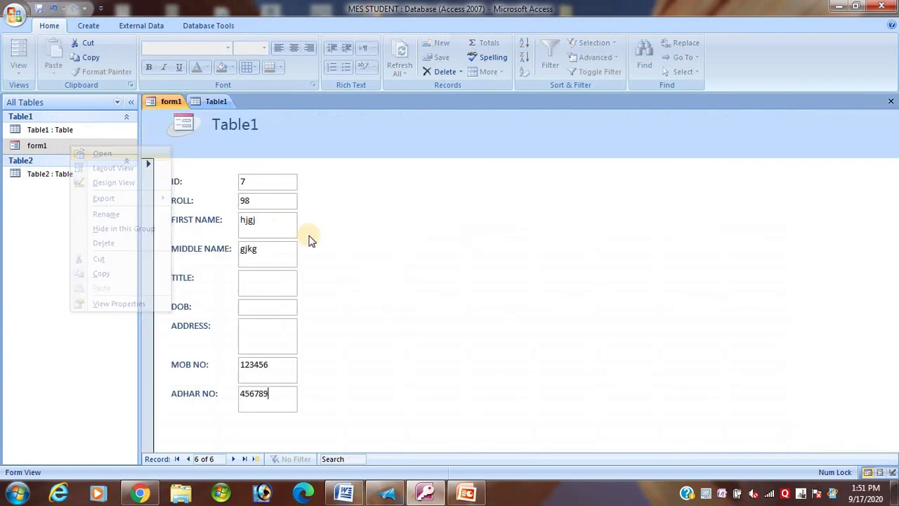